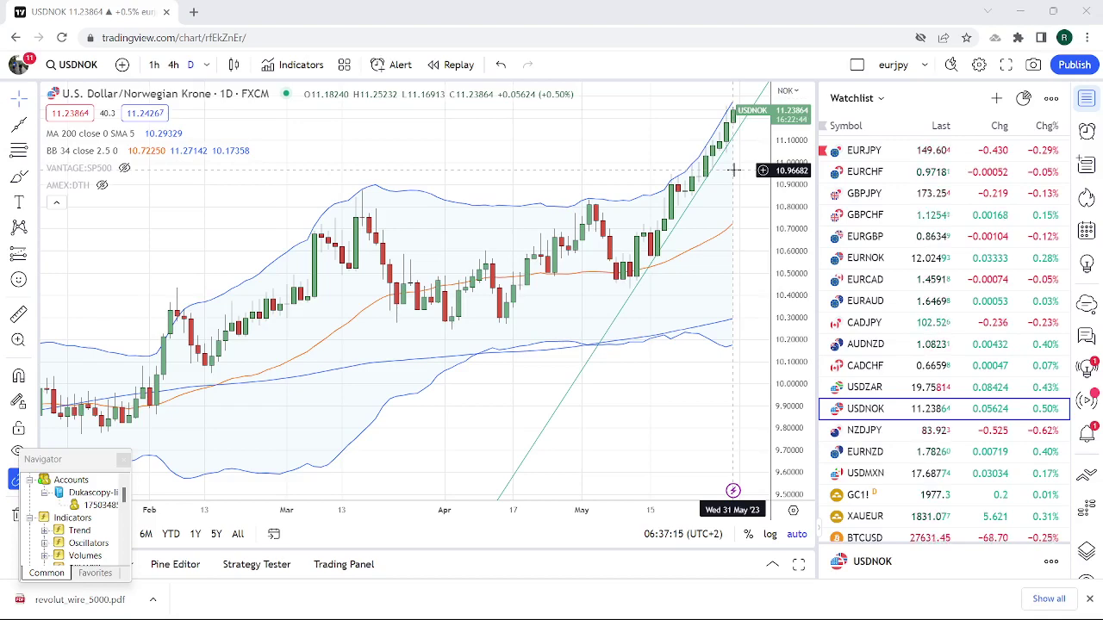
Glance at the USDJPY chart, then bring up the EURUSD daily chart with its falling trendline.
{"action": "scroll", "coordinate": [701, 210], "scroll_direction": "up", "scroll_amount": 2}
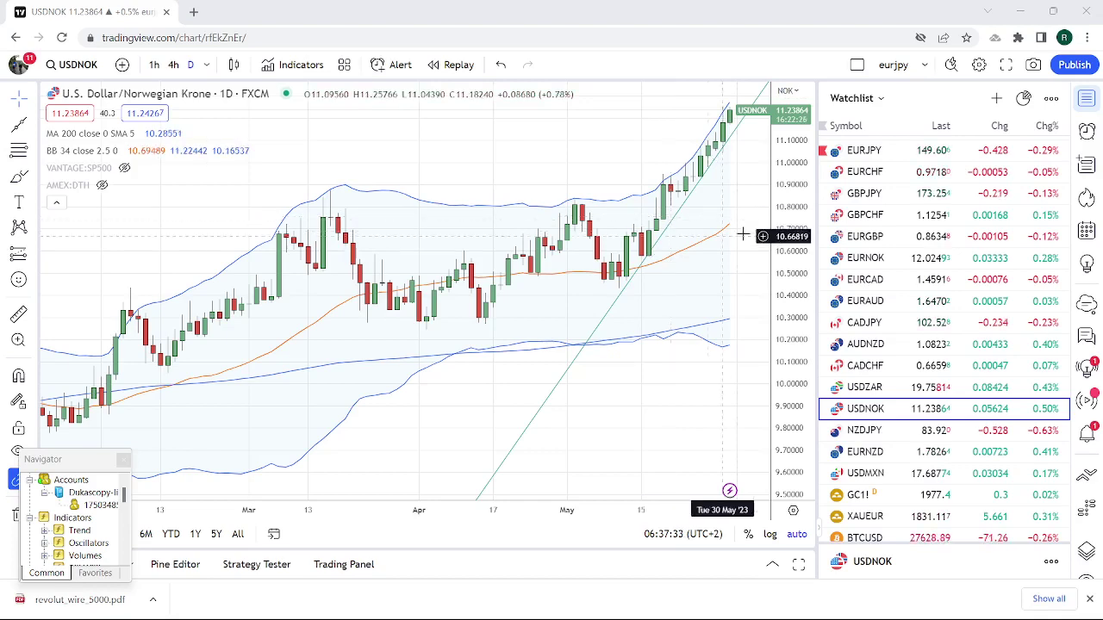
{"action": "scroll", "coordinate": [901, 273], "scroll_direction": "up", "scroll_amount": 3}
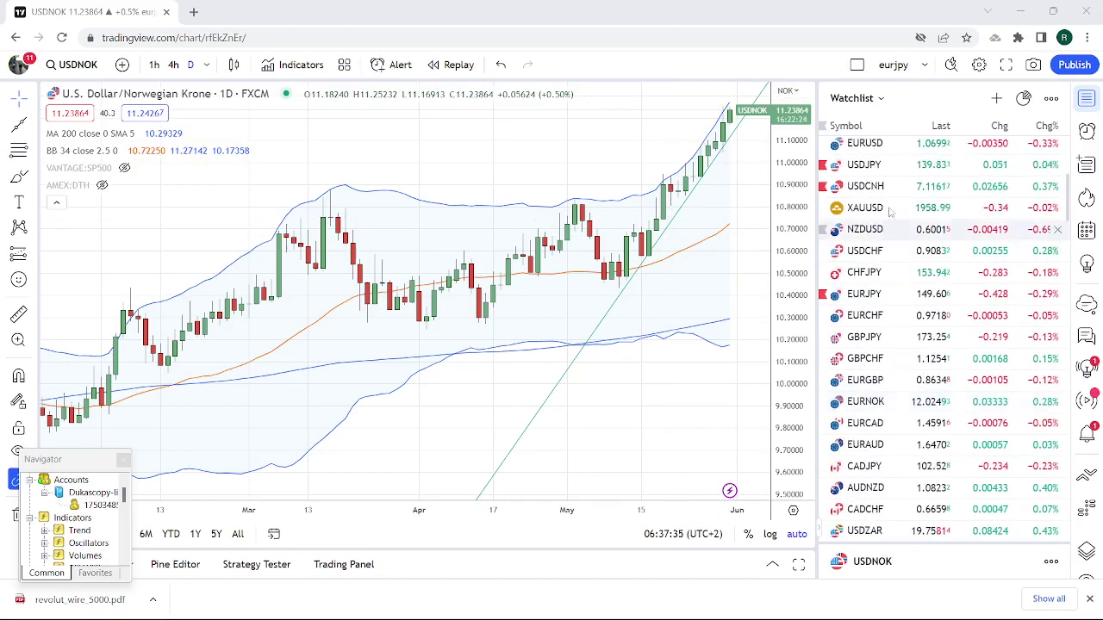
{"action": "left_click", "coordinate": [873, 166]}
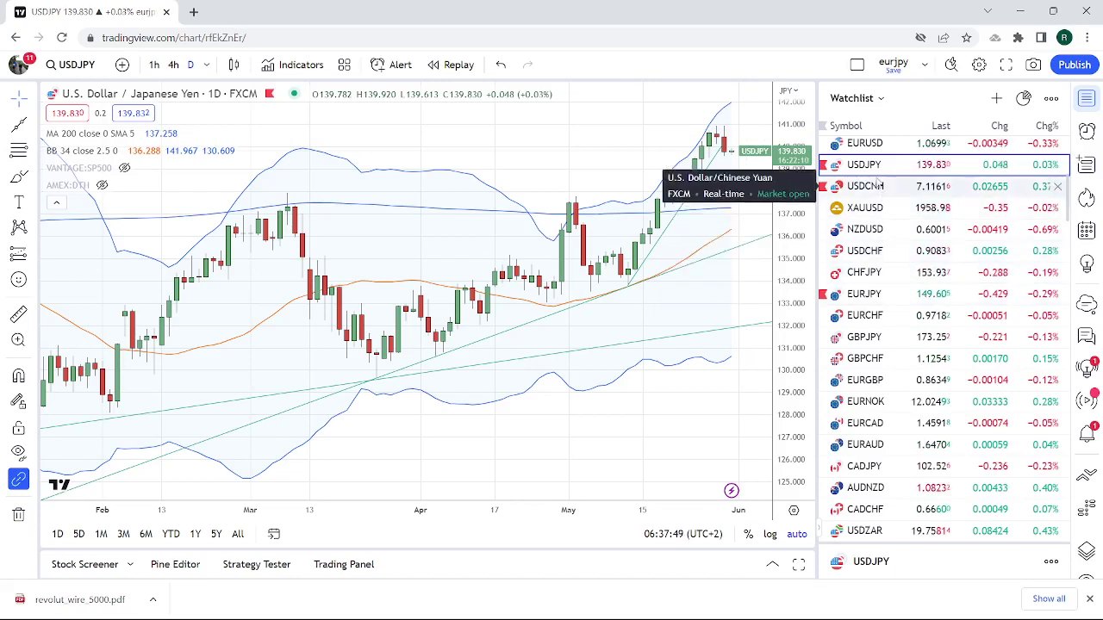
{"action": "left_click", "coordinate": [872, 144]}
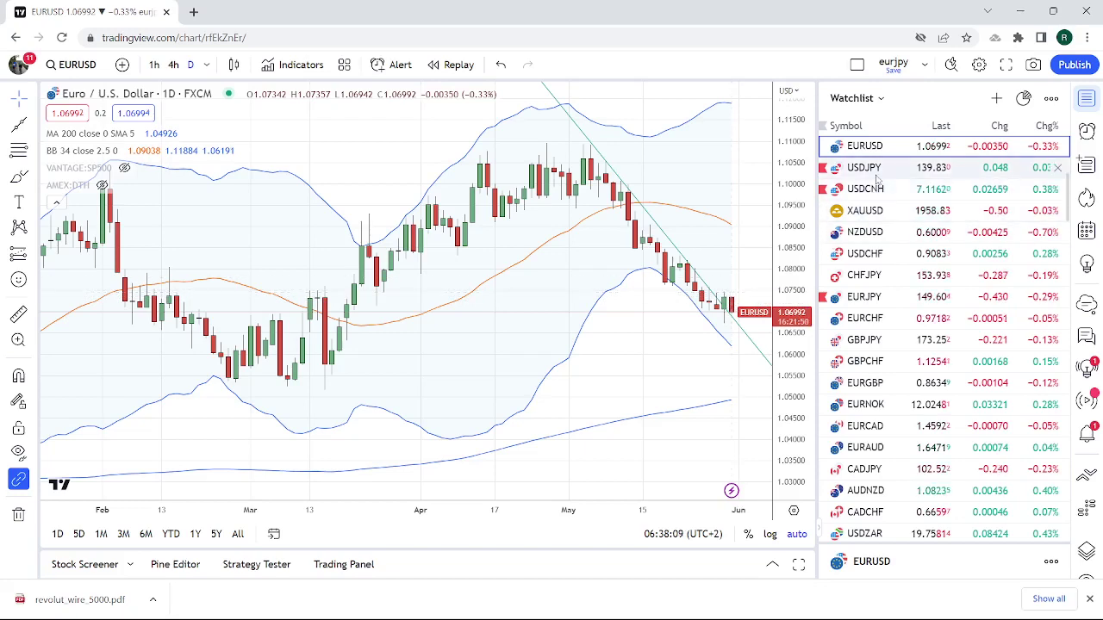
Move down the watchlist to the USDJPY daily chart with its rising trendlines.
{"action": "key", "text": "Down"}
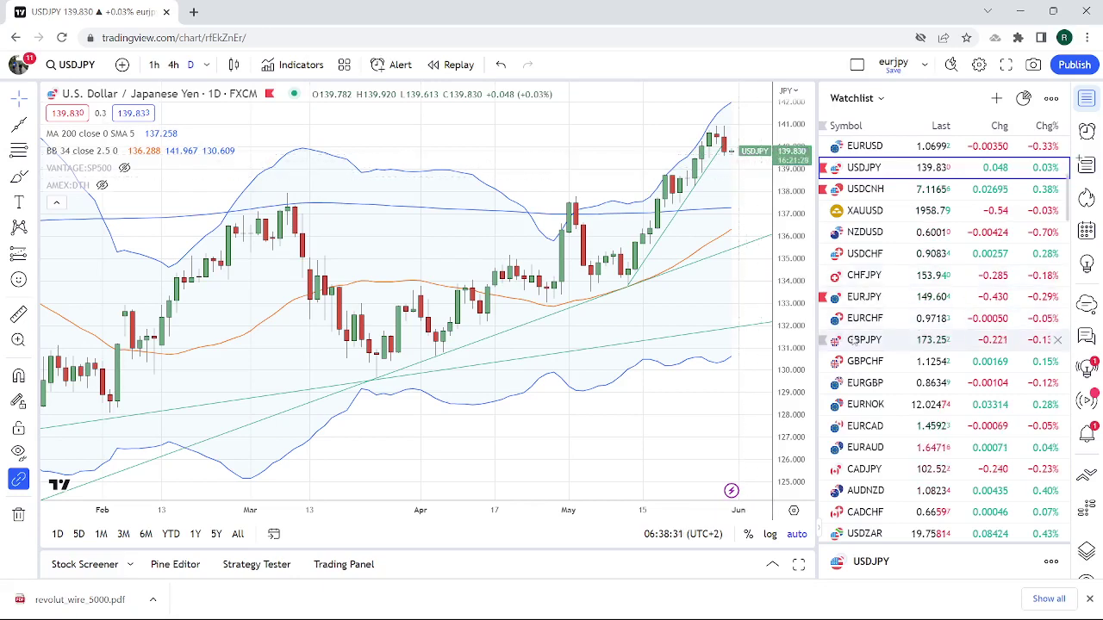
Switch to the GBPJPY daily chart and zoom to show several years of candles.
{"action": "left_click", "coordinate": [865, 341]}
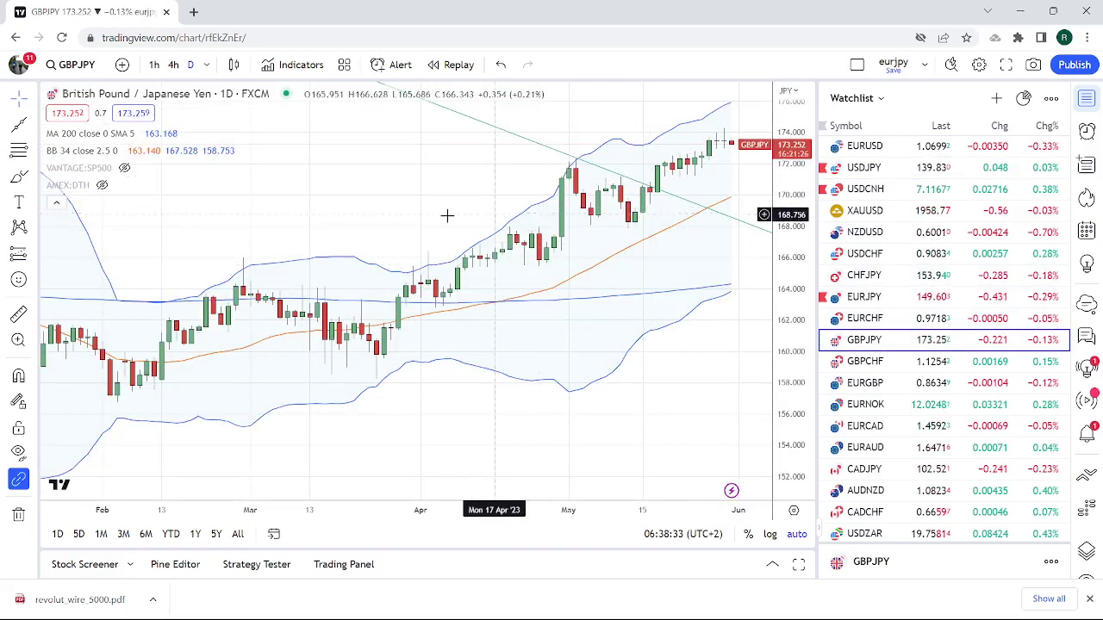
{"action": "scroll", "coordinate": [595, 279], "scroll_direction": "up", "scroll_amount": 5}
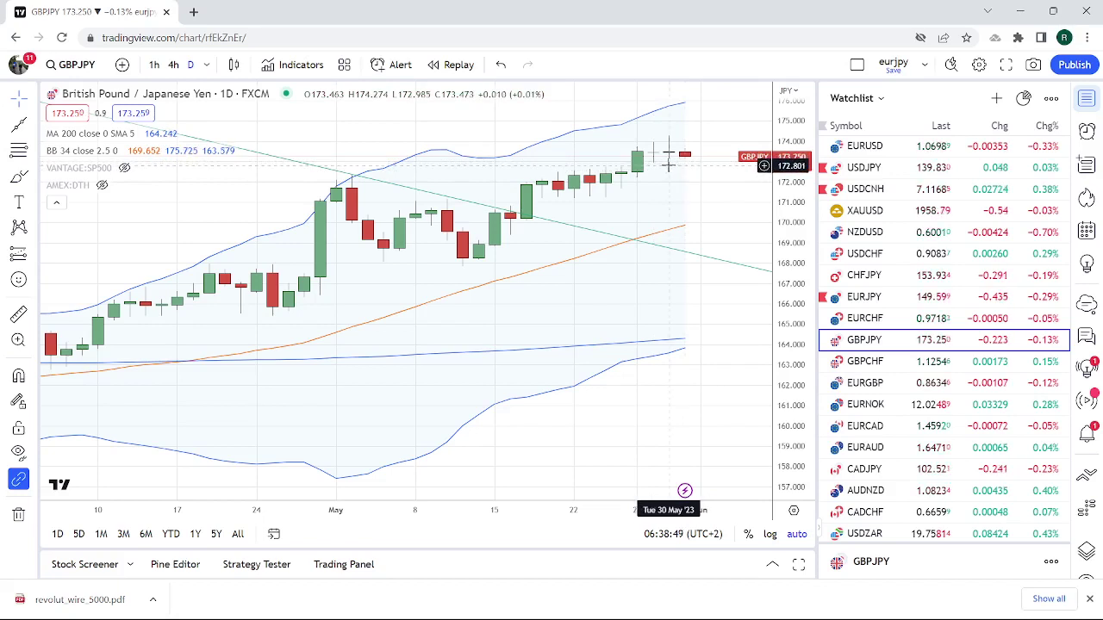
{"action": "scroll", "coordinate": [669, 161], "scroll_direction": "down", "scroll_amount": 3}
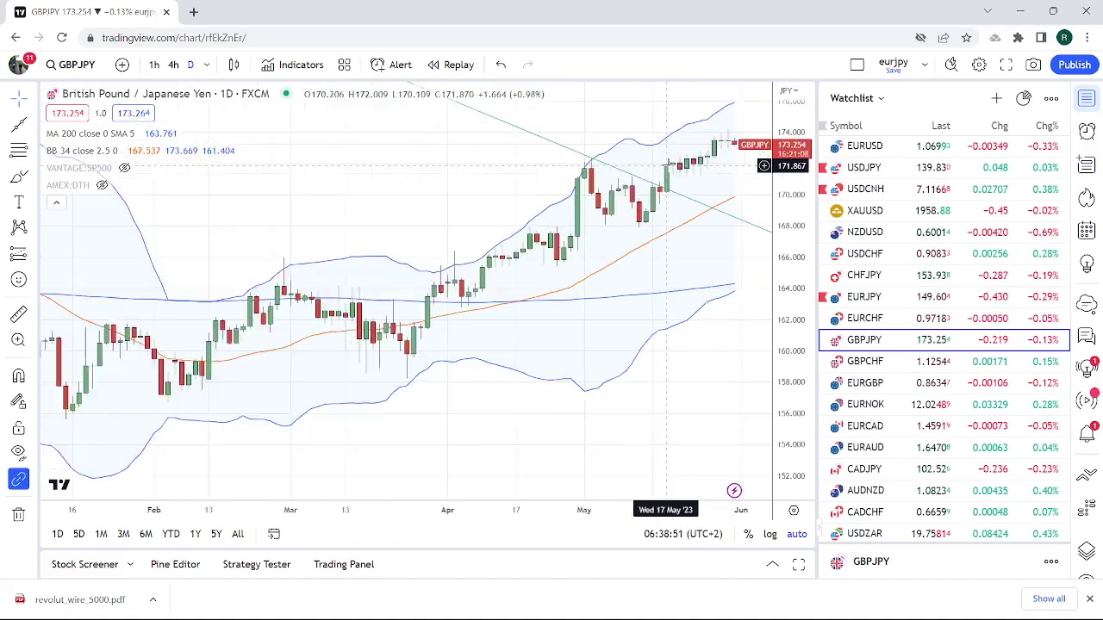
{"action": "scroll", "coordinate": [669, 162], "scroll_direction": "down", "scroll_amount": 10}
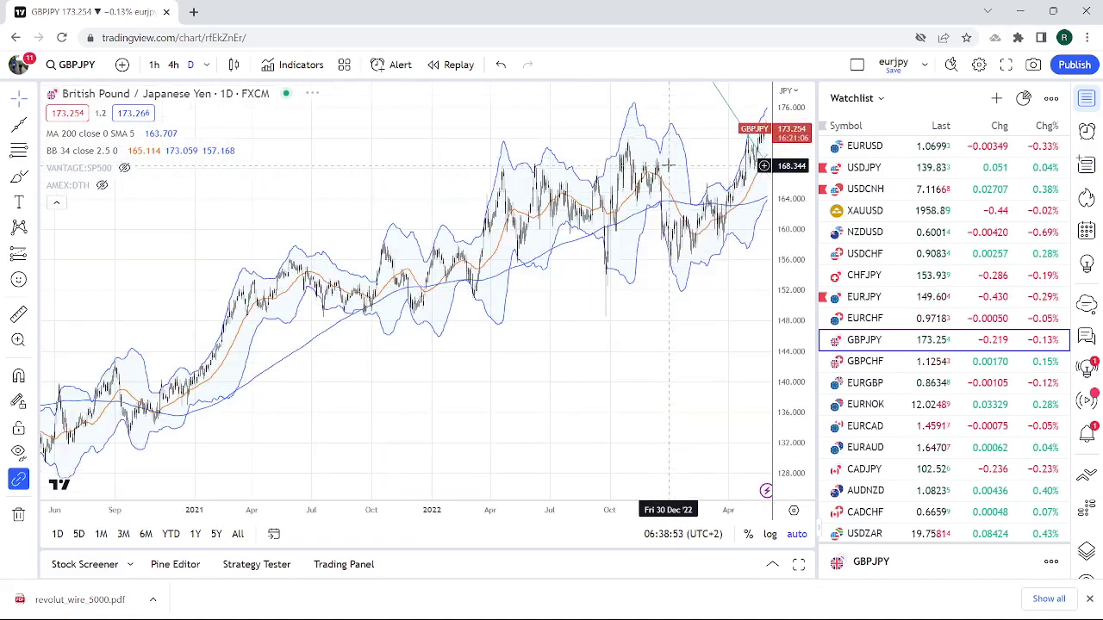
Set GBPJPY to the 1 week timeframe and zoom in on recent candles near 173.
{"action": "left_click", "coordinate": [207, 69]}
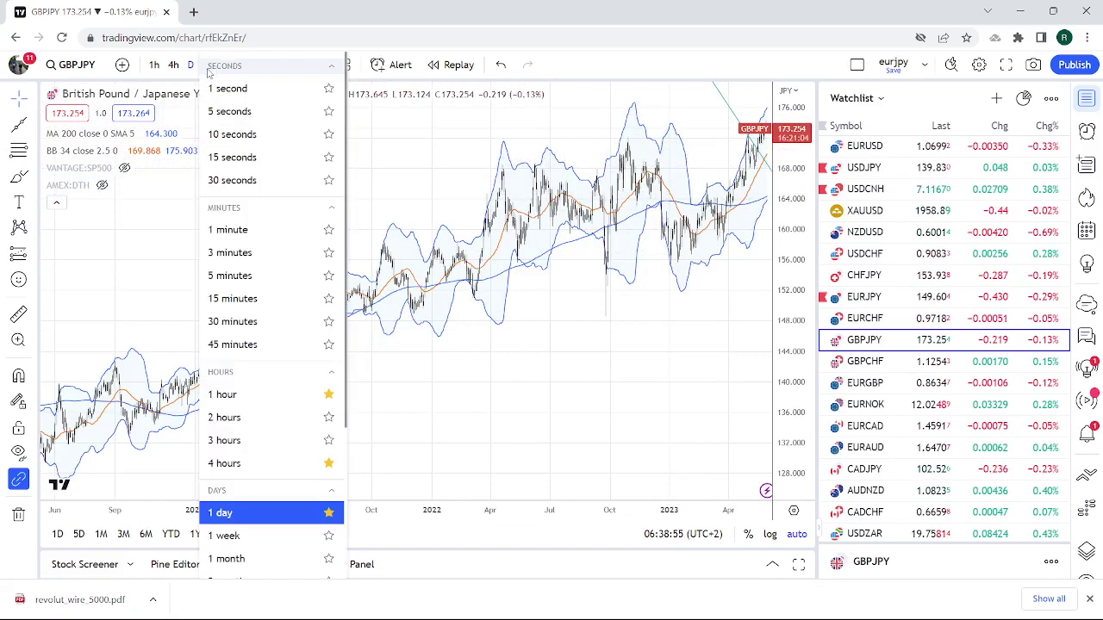
{"action": "left_click", "coordinate": [261, 535]}
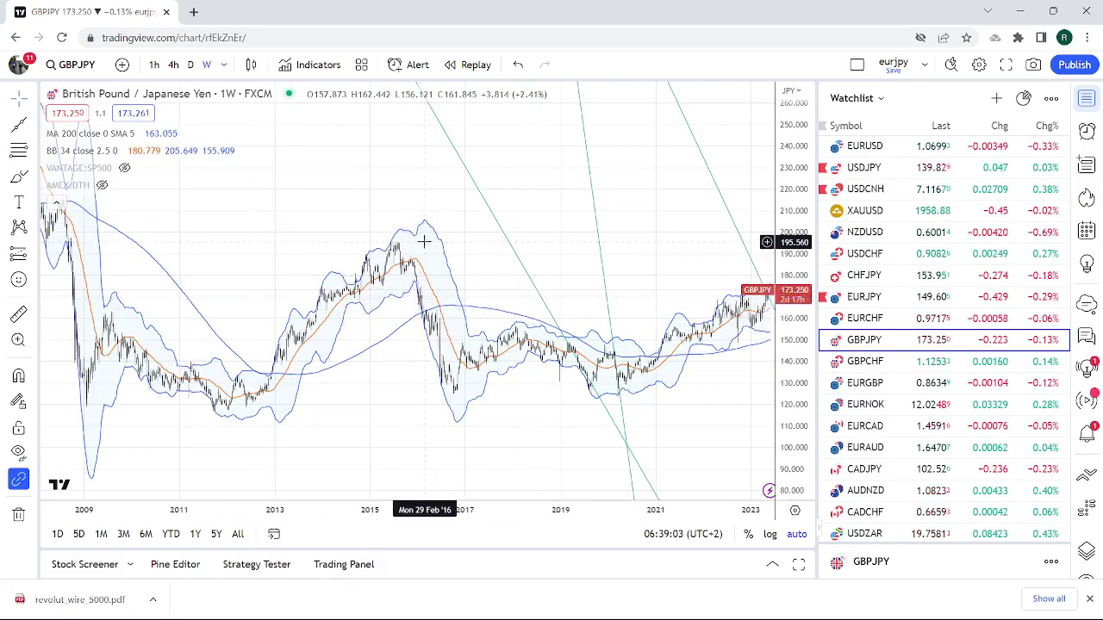
{"action": "scroll", "coordinate": [424, 242], "scroll_direction": "down", "scroll_amount": 2}
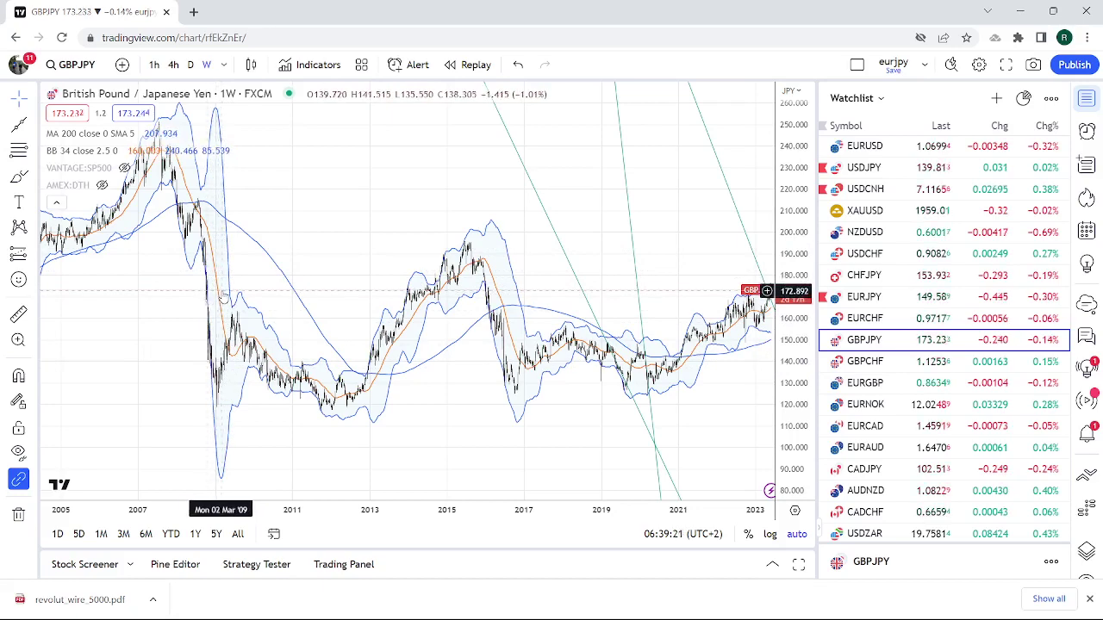
{"action": "scroll", "coordinate": [222, 293], "scroll_direction": "up", "scroll_amount": 2}
{"action": "scroll", "coordinate": [247, 301], "scroll_direction": "up", "scroll_amount": 2}
{"action": "scroll", "coordinate": [247, 301], "scroll_direction": "up", "scroll_amount": 6}
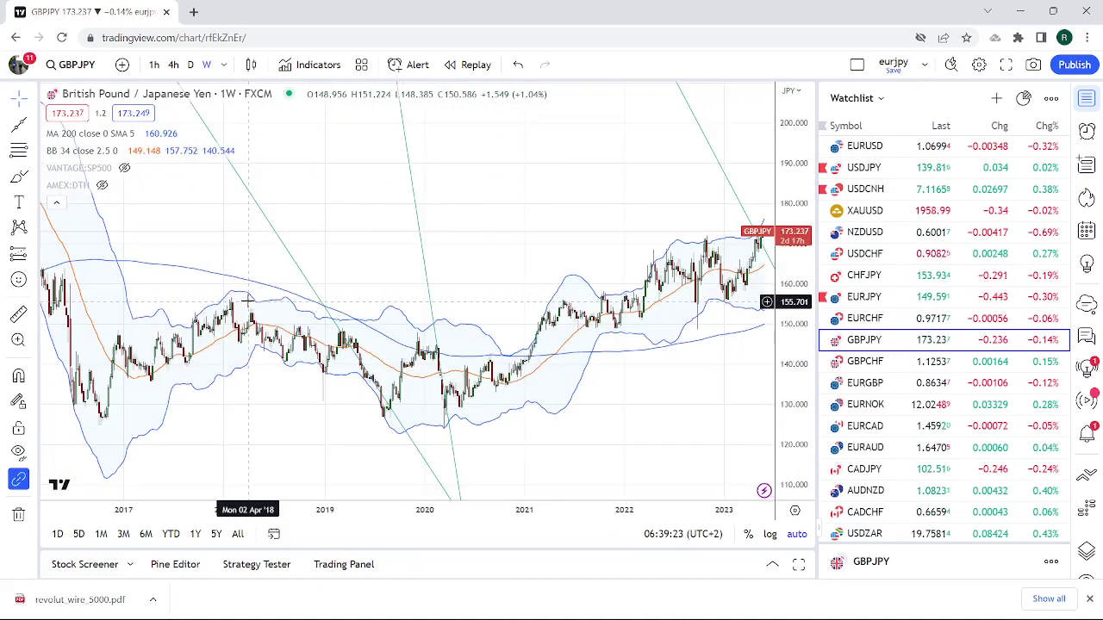
{"action": "scroll", "coordinate": [248, 301], "scroll_direction": "up", "scroll_amount": 2}
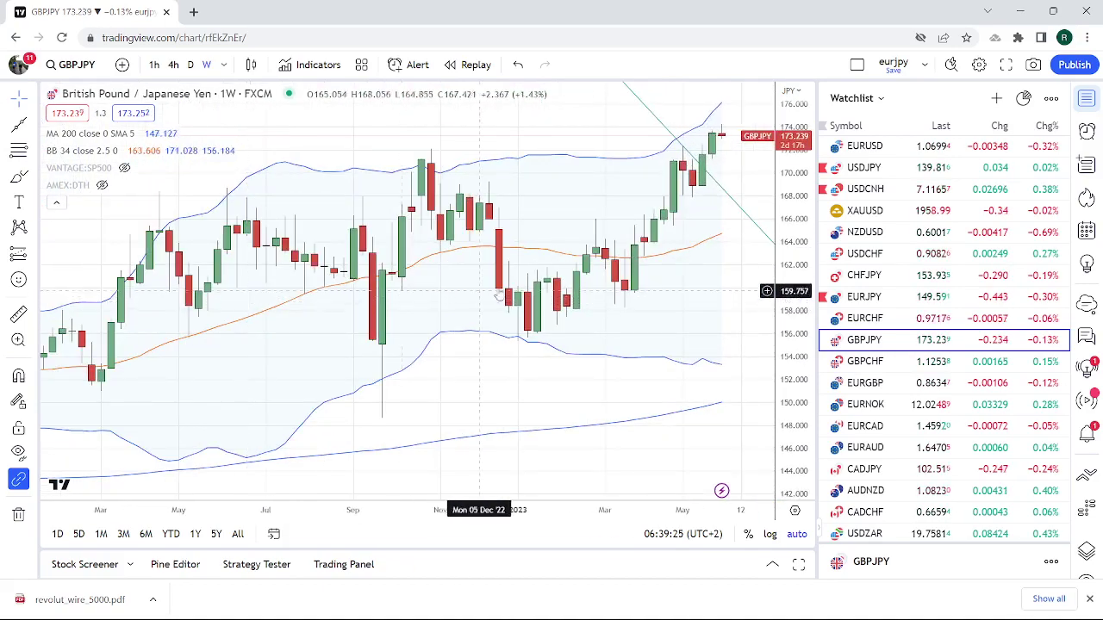
Hide the green extended trendline on the GBPJPY weekly chart and inspect the latest candles.
{"action": "right_click", "coordinate": [730, 200]}
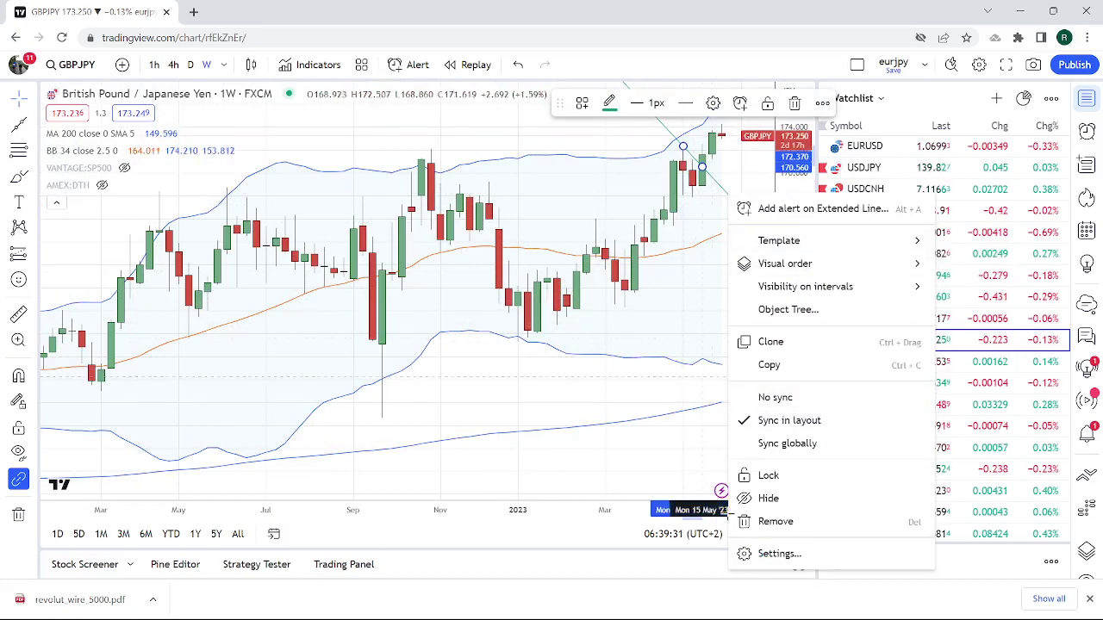
{"action": "left_click", "coordinate": [773, 498]}
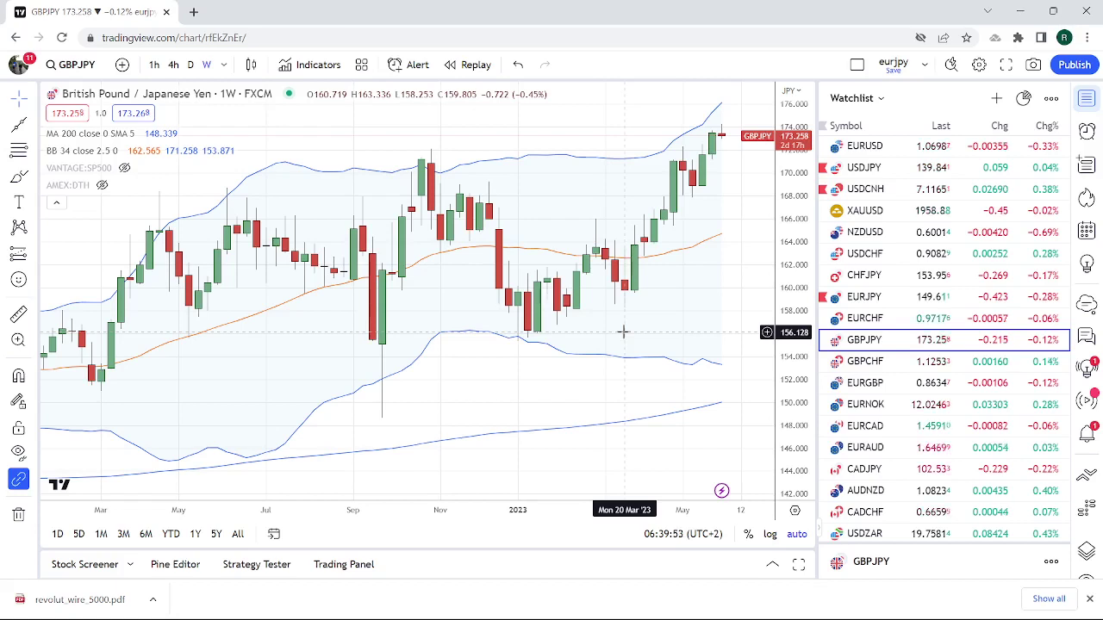
{"action": "scroll", "coordinate": [622, 331], "scroll_direction": "up", "scroll_amount": 3}
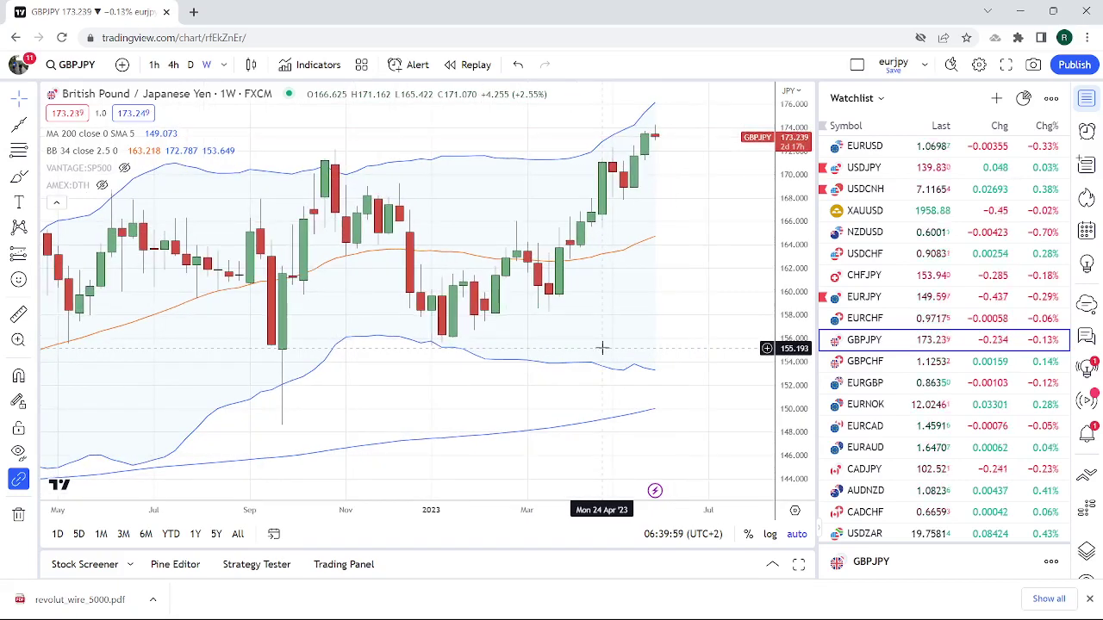
{"action": "scroll", "coordinate": [961, 372], "scroll_direction": "down", "scroll_amount": 2}
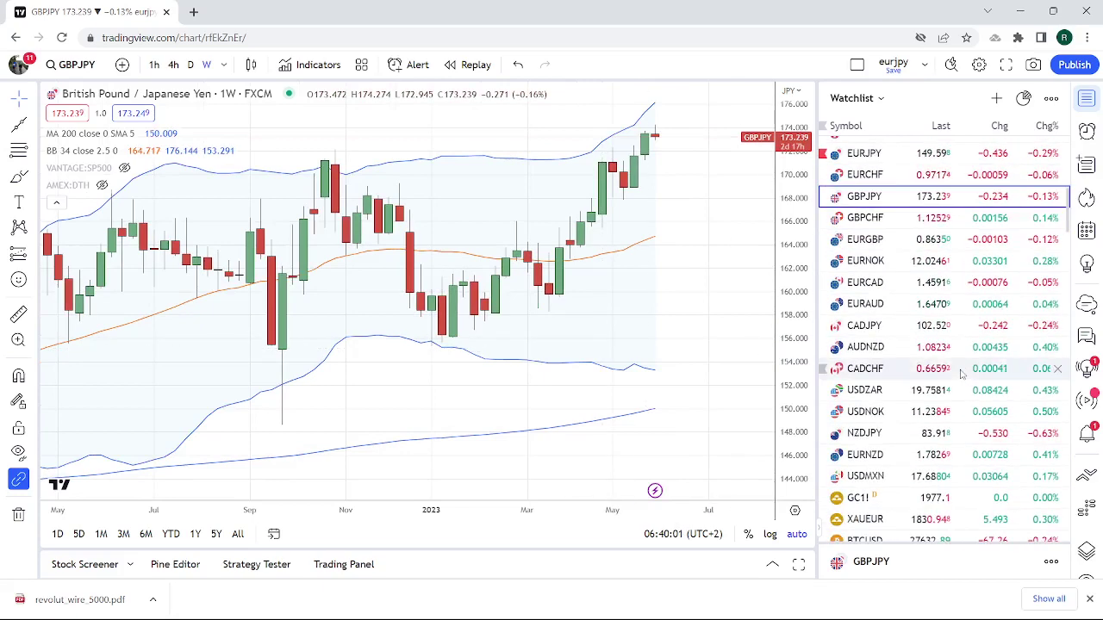
{"action": "scroll", "coordinate": [960, 372], "scroll_direction": "up", "scroll_amount": 3}
{"action": "scroll", "coordinate": [960, 373], "scroll_direction": "down", "scroll_amount": 1}
{"action": "scroll", "coordinate": [961, 372], "scroll_direction": "down", "scroll_amount": 1}
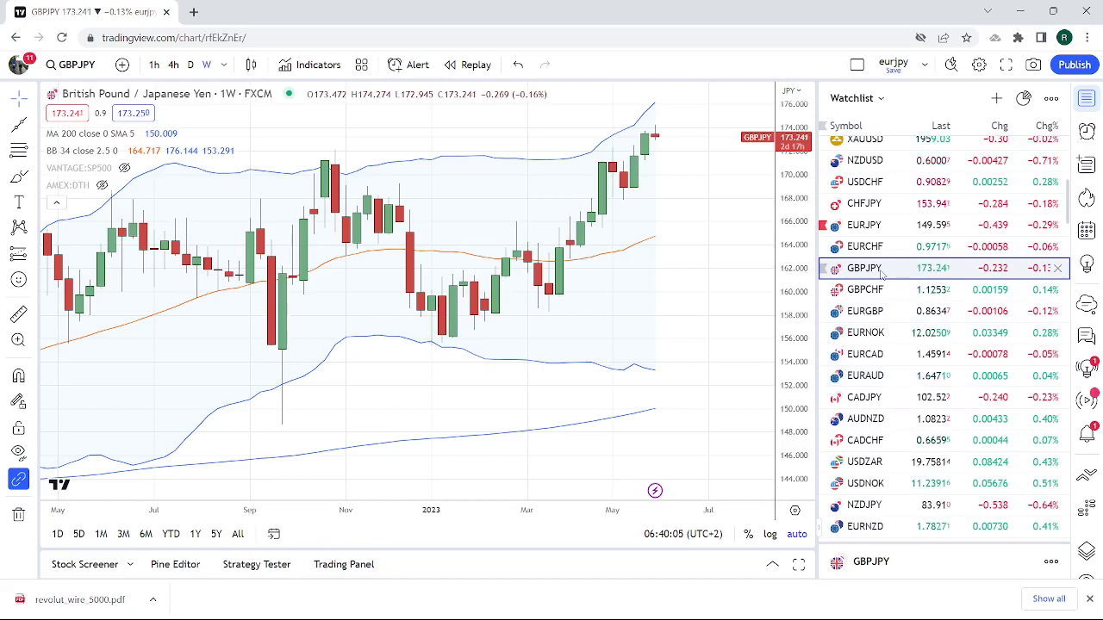
Check GBPJPY's daily candles, then switch it to the 4-hour timeframe.
{"action": "left_click", "coordinate": [191, 65]}
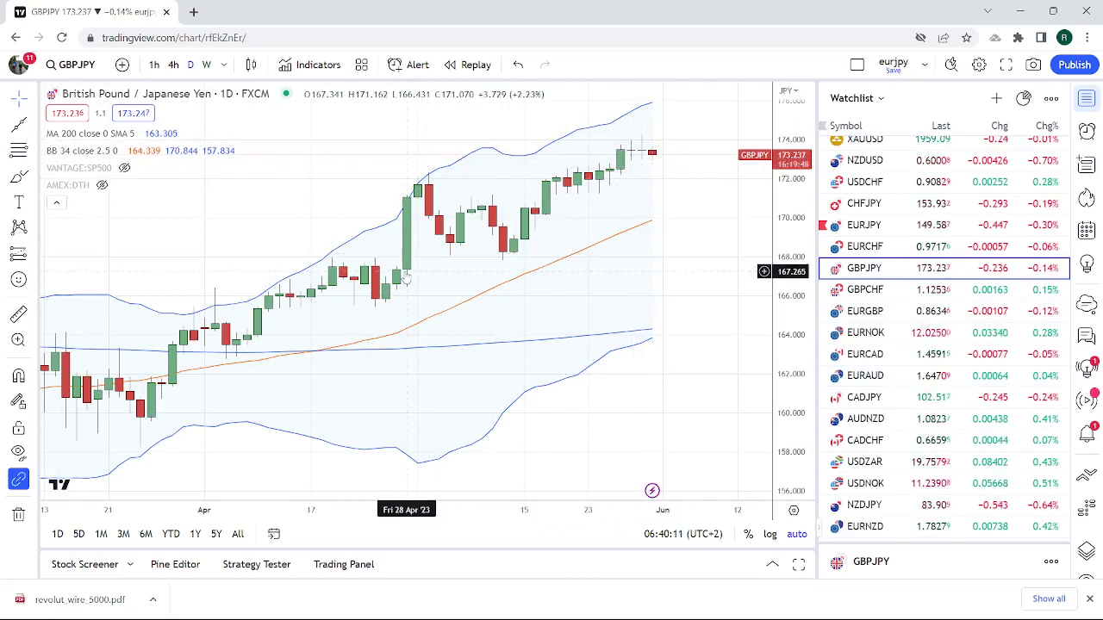
{"action": "scroll", "coordinate": [663, 160], "scroll_direction": "down", "scroll_amount": 2}
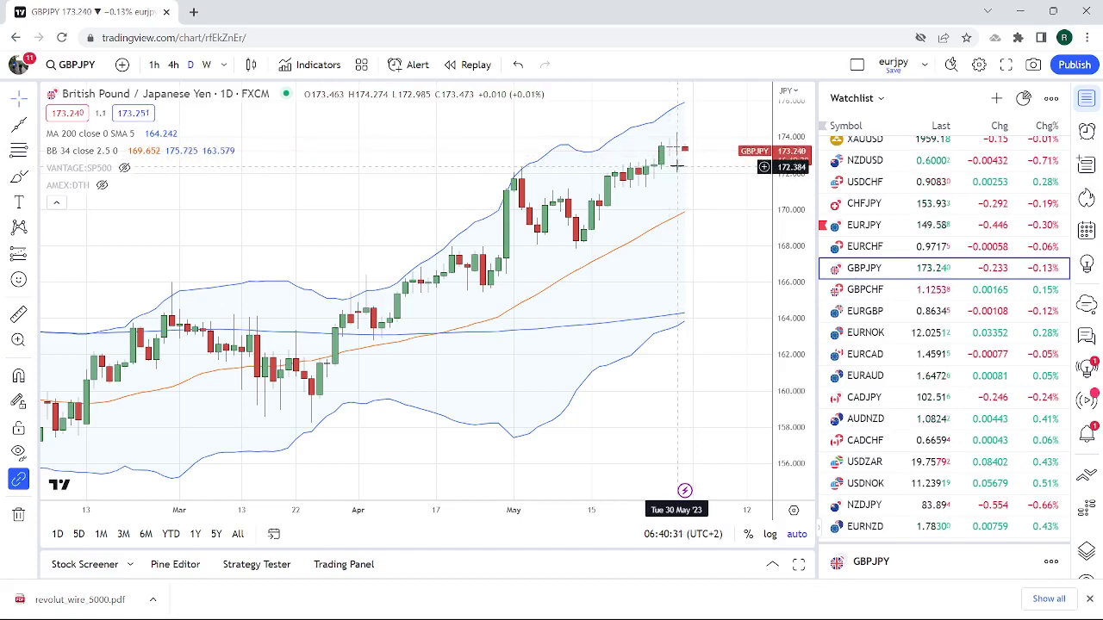
{"action": "left_click", "coordinate": [174, 66]}
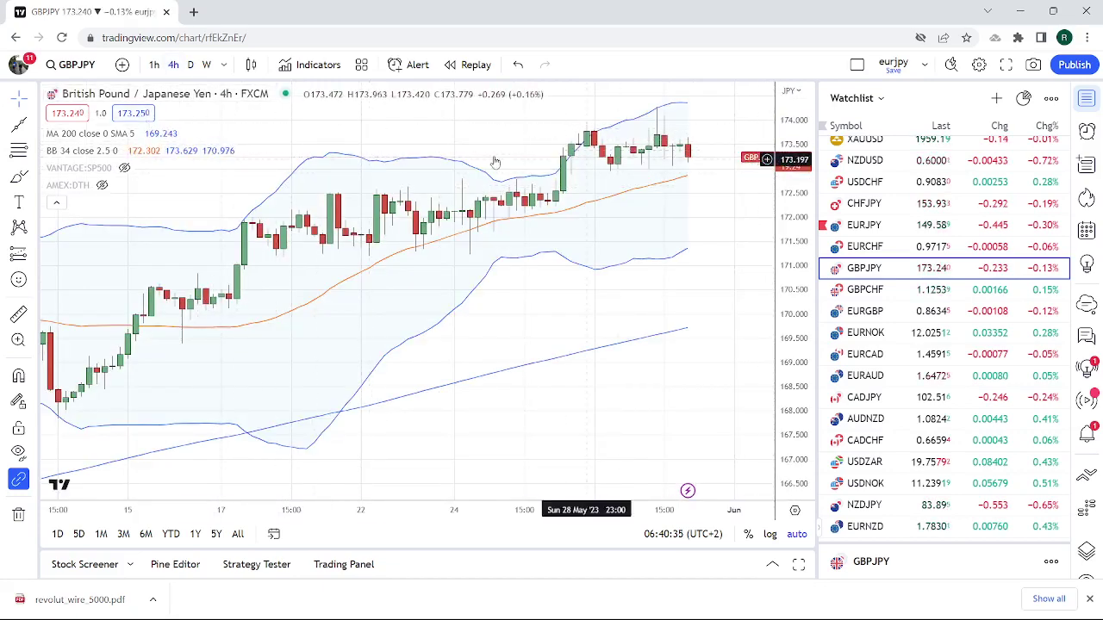
On 1-hour candles, draw an extended line along the 172.94–172.97 lows, then return to daily.
{"action": "left_click", "coordinate": [153, 65]}
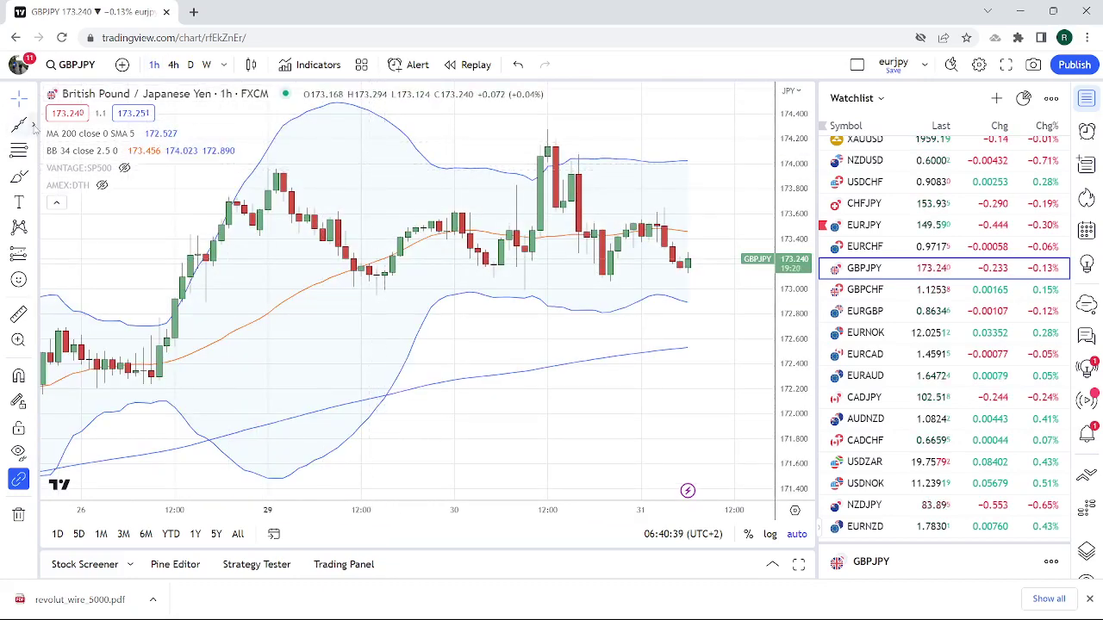
{"action": "left_click", "coordinate": [33, 125]}
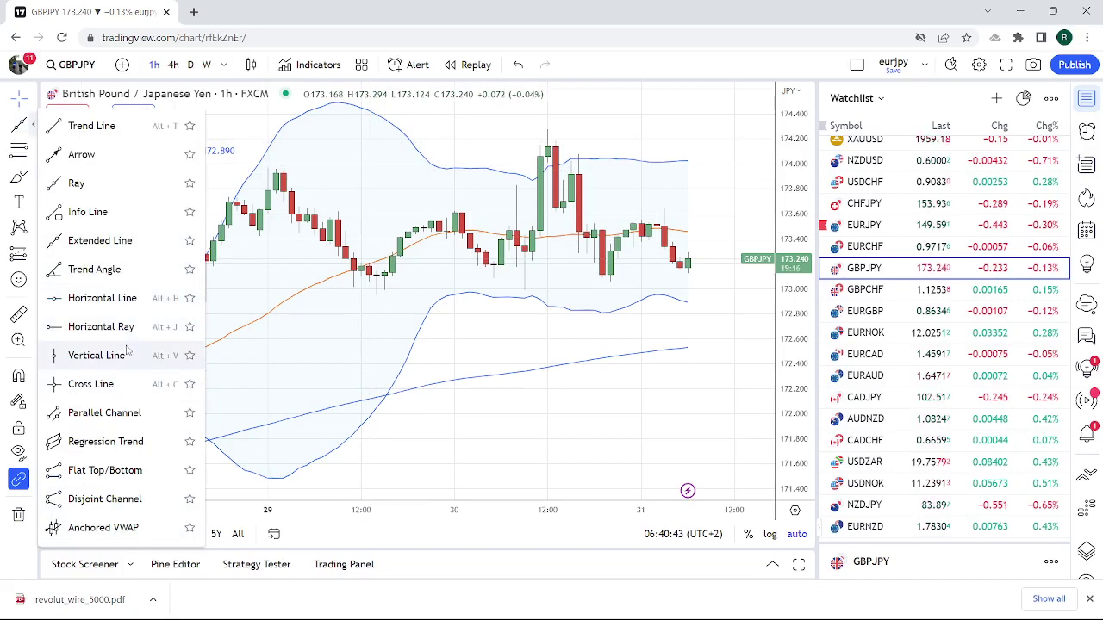
{"action": "left_click", "coordinate": [128, 252]}
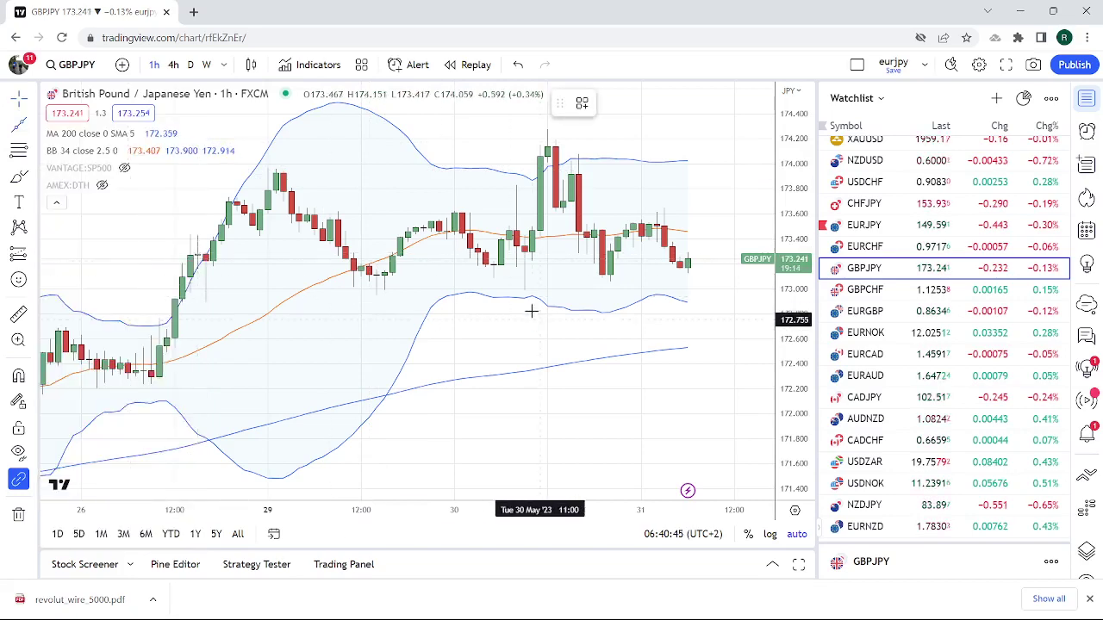
{"action": "left_click", "coordinate": [525, 293]}
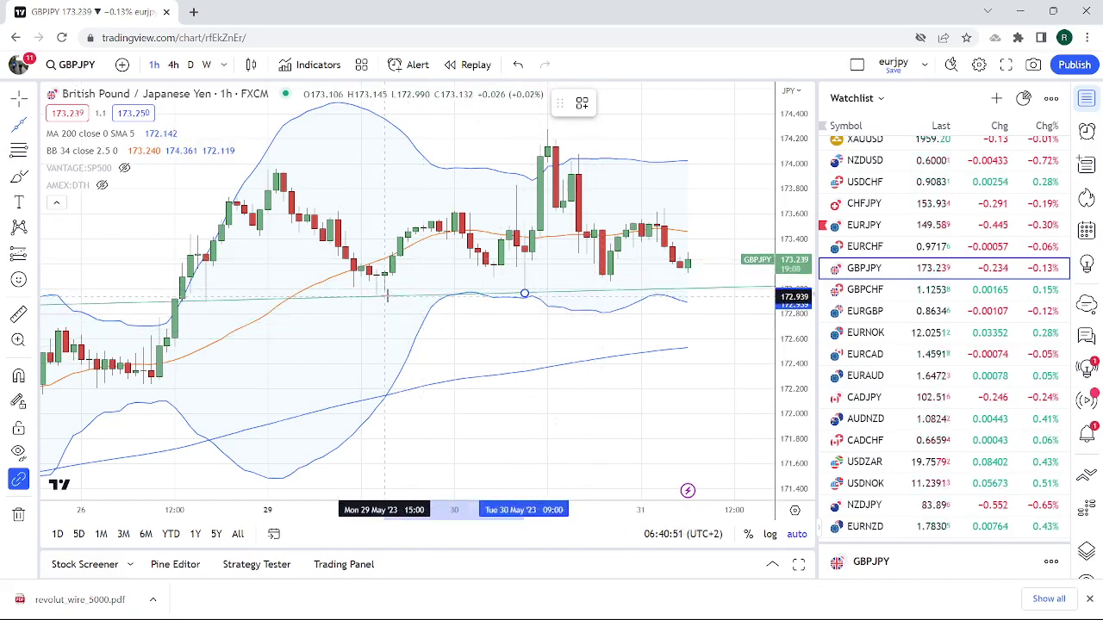
{"action": "left_click", "coordinate": [385, 296]}
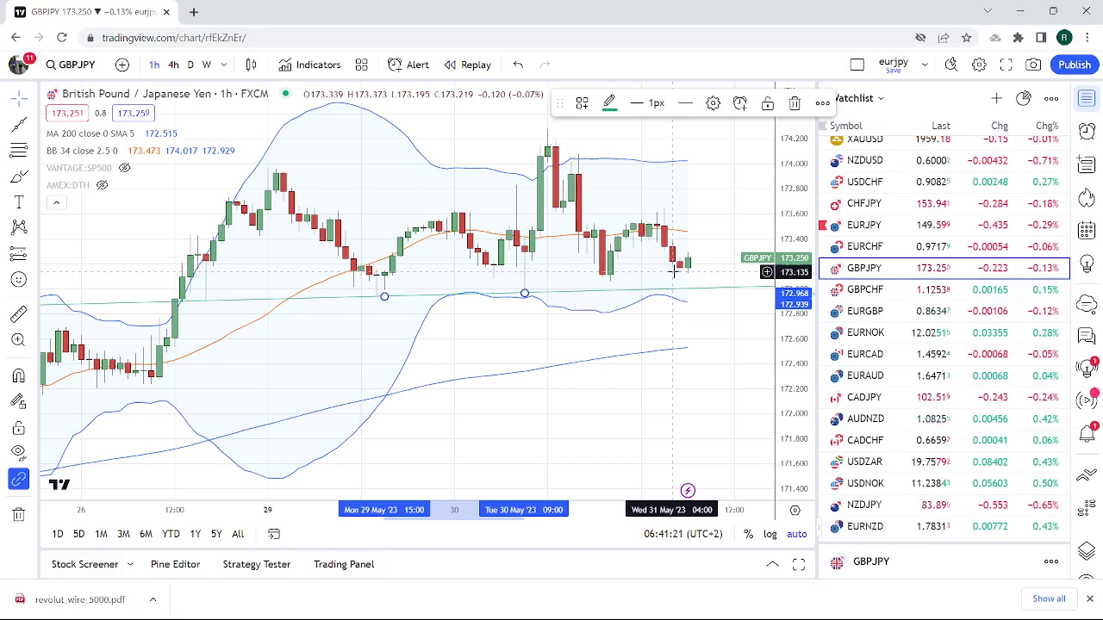
{"action": "left_click", "coordinate": [190, 65]}
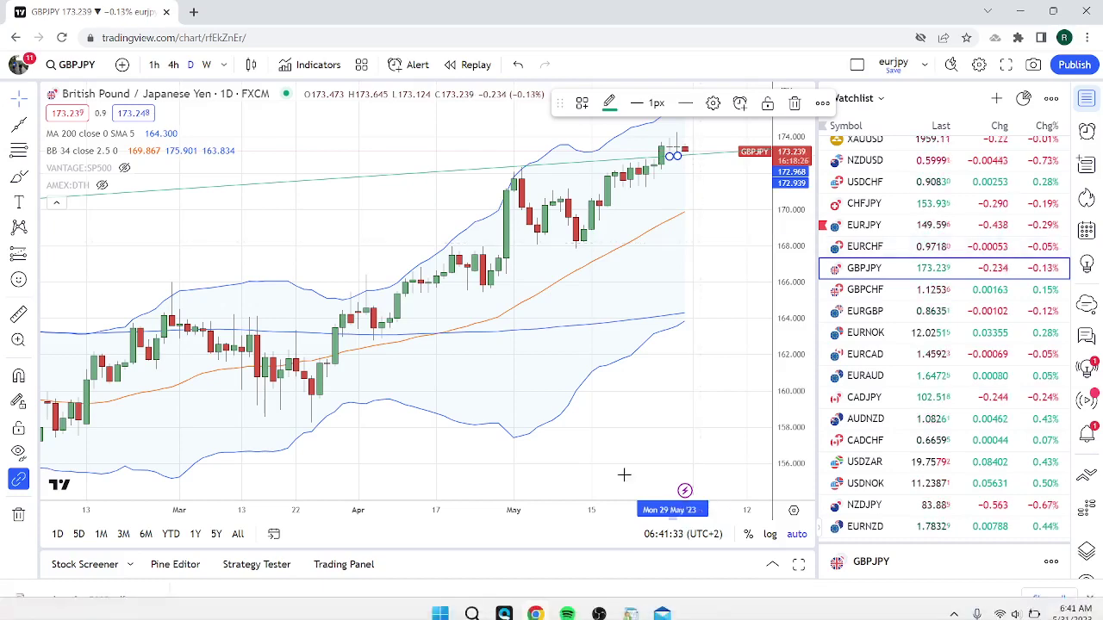
Switch to the USDZAR daily chart and zoom to view price near 19.76.
{"action": "left_click", "coordinate": [869, 466]}
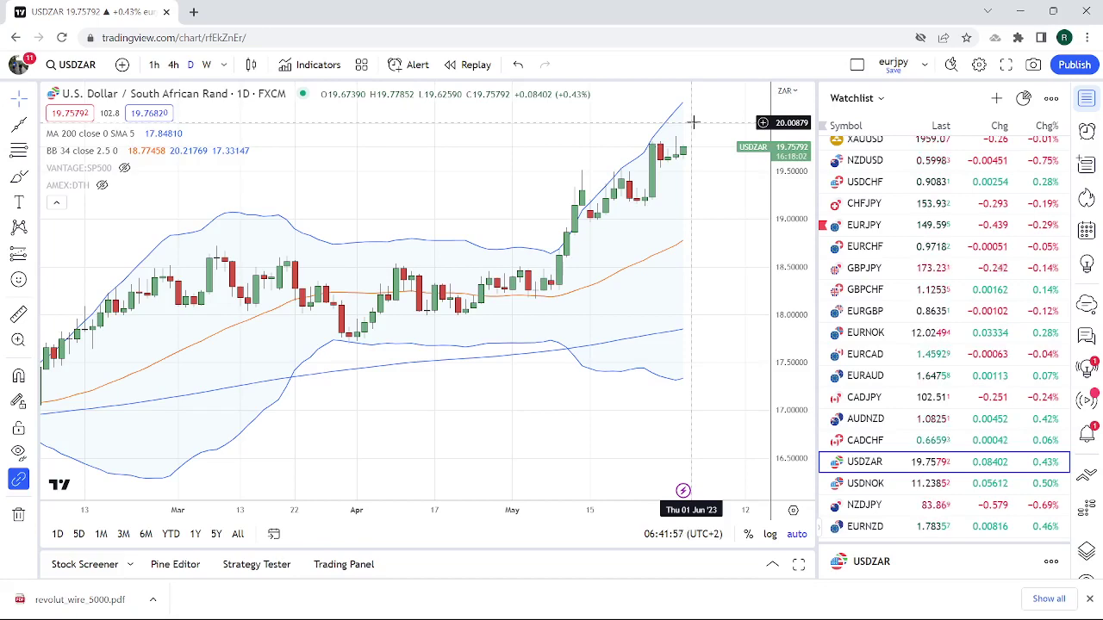
{"action": "scroll", "coordinate": [694, 122], "scroll_direction": "down", "scroll_amount": 3}
{"action": "scroll", "coordinate": [642, 199], "scroll_direction": "up", "scroll_amount": 4}
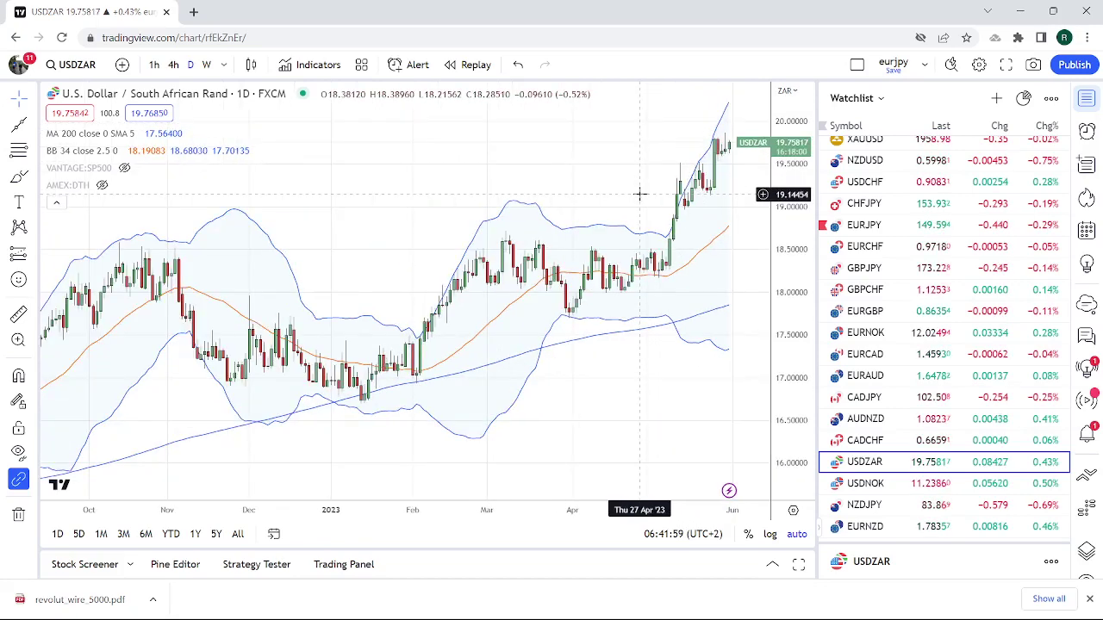
{"action": "scroll", "coordinate": [642, 199], "scroll_direction": "up", "scroll_amount": 2}
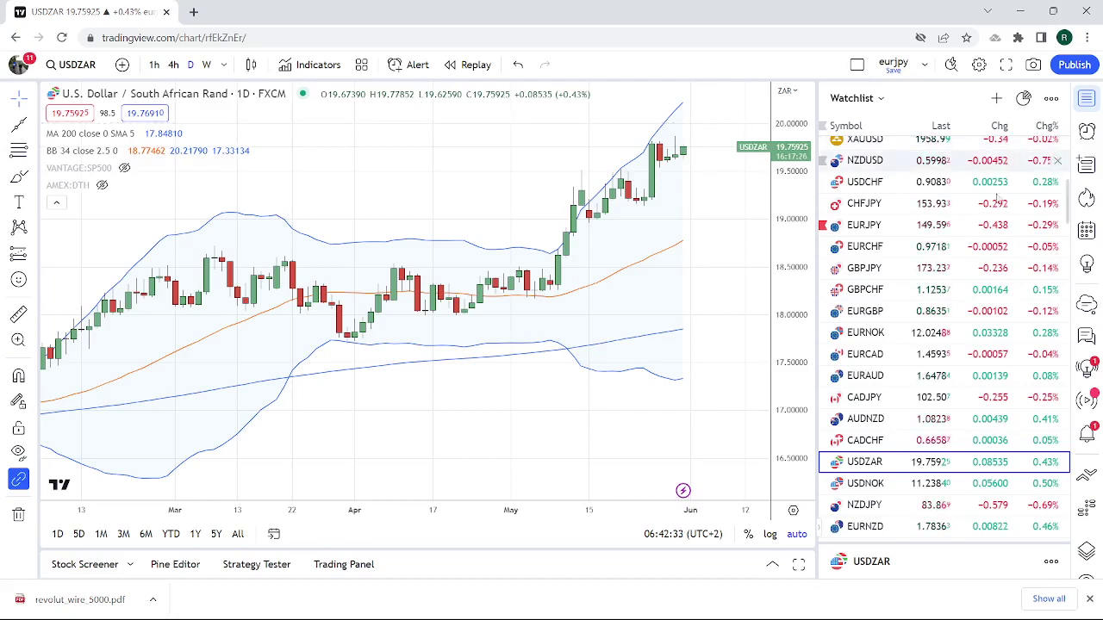
Briefly view EURCHF, then open the USDCHF daily chart with its rising trendline.
{"action": "left_click", "coordinate": [877, 250]}
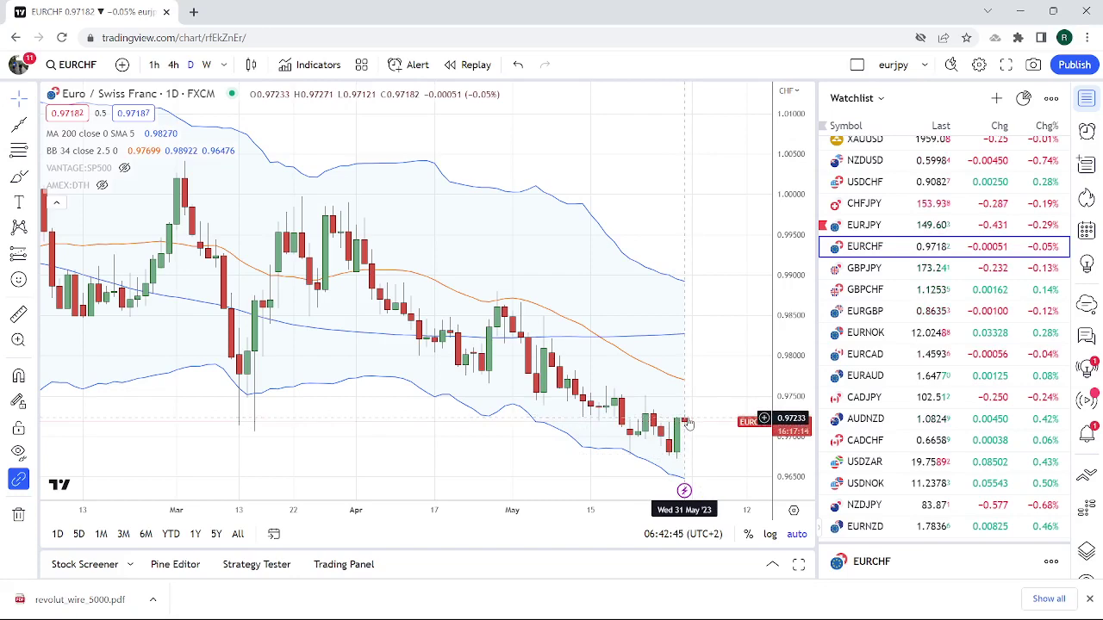
{"action": "scroll", "coordinate": [686, 421], "scroll_direction": "down", "scroll_amount": 5}
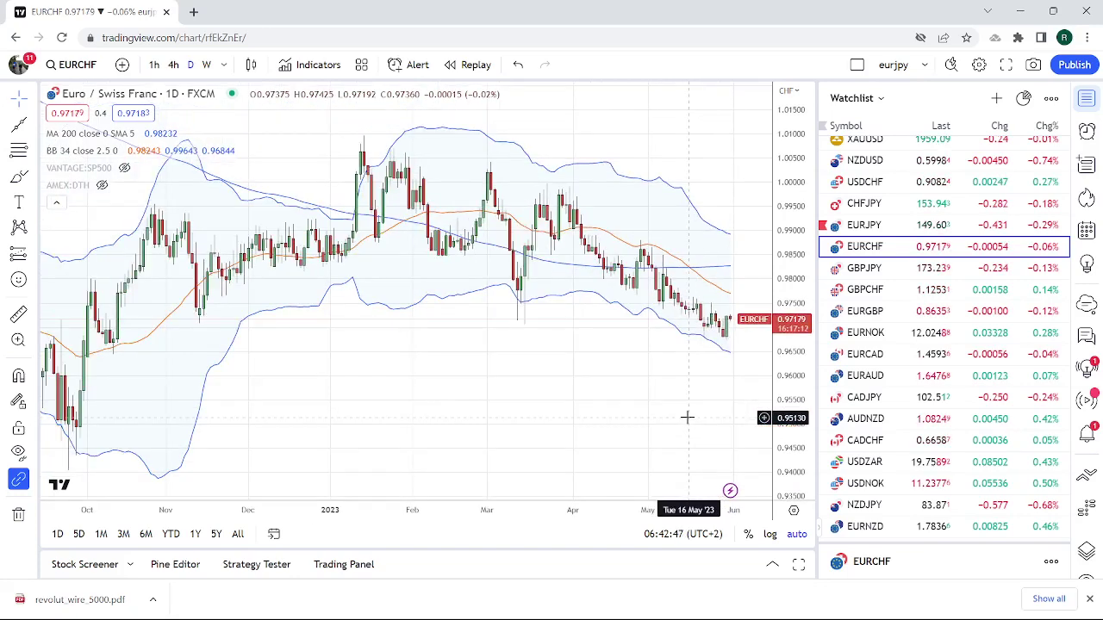
{"action": "left_click", "coordinate": [875, 184]}
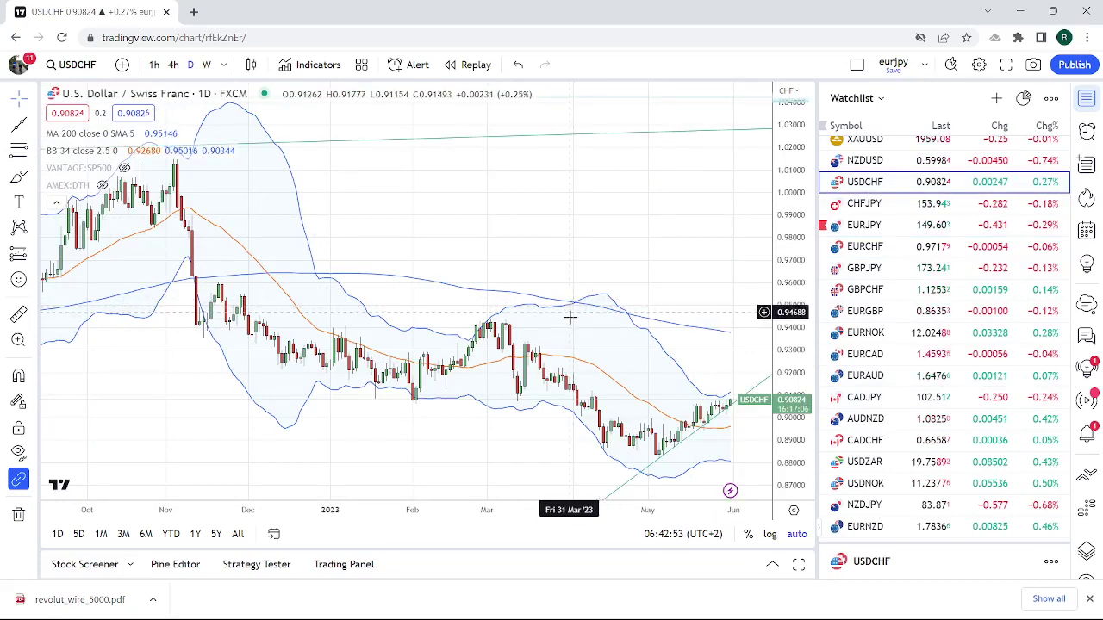
Zoom USDCHF, flick to EURCHF and back, then set USDCHF to 4-hour candles.
{"action": "scroll", "coordinate": [569, 317], "scroll_direction": "up", "scroll_amount": 3}
{"action": "scroll", "coordinate": [569, 317], "scroll_direction": "down", "scroll_amount": 2}
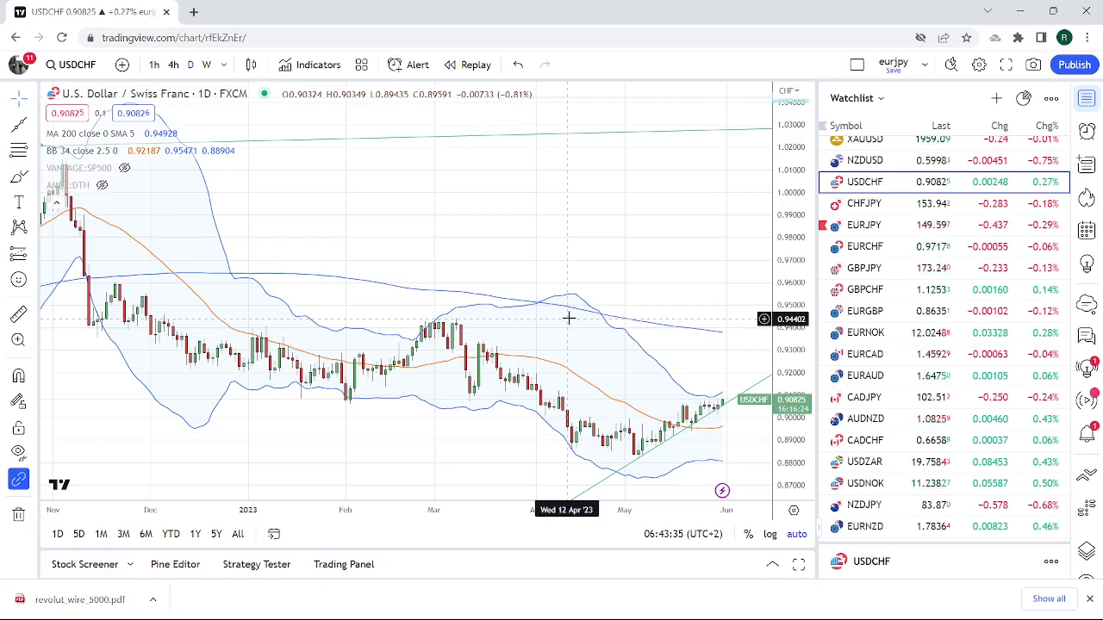
{"action": "scroll", "coordinate": [419, 284], "scroll_direction": "up", "scroll_amount": 3}
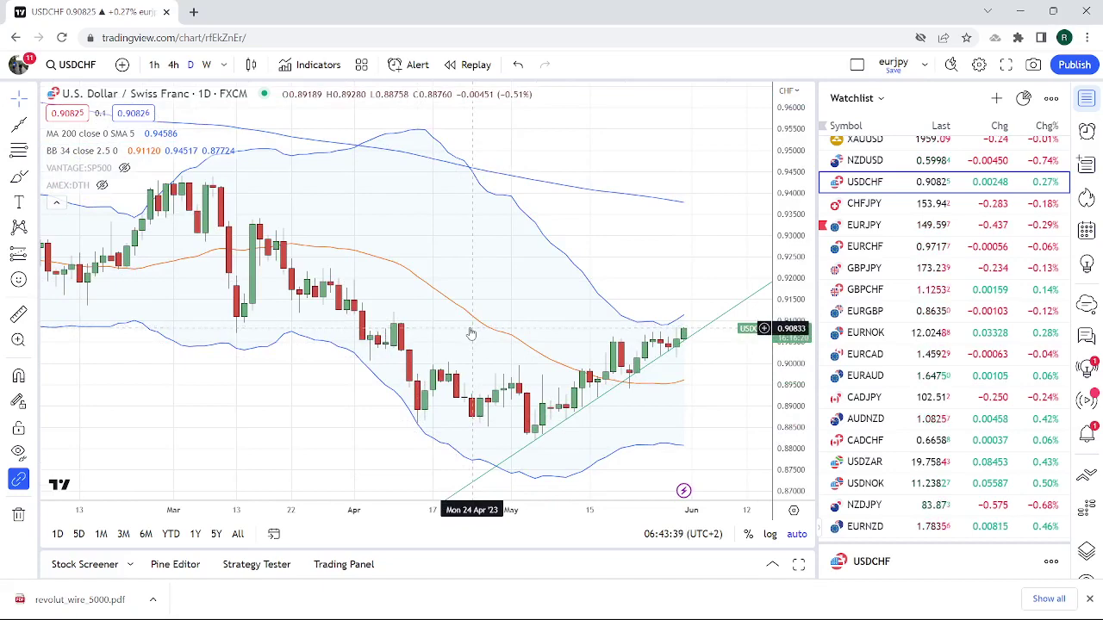
{"action": "left_click", "coordinate": [879, 250]}
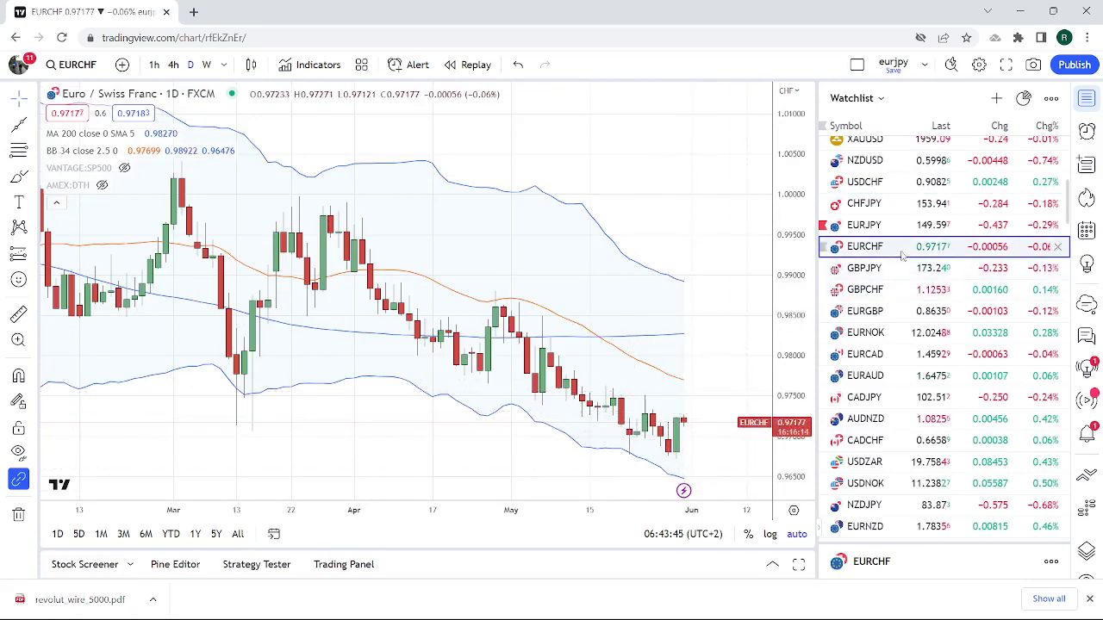
{"action": "left_click", "coordinate": [870, 183]}
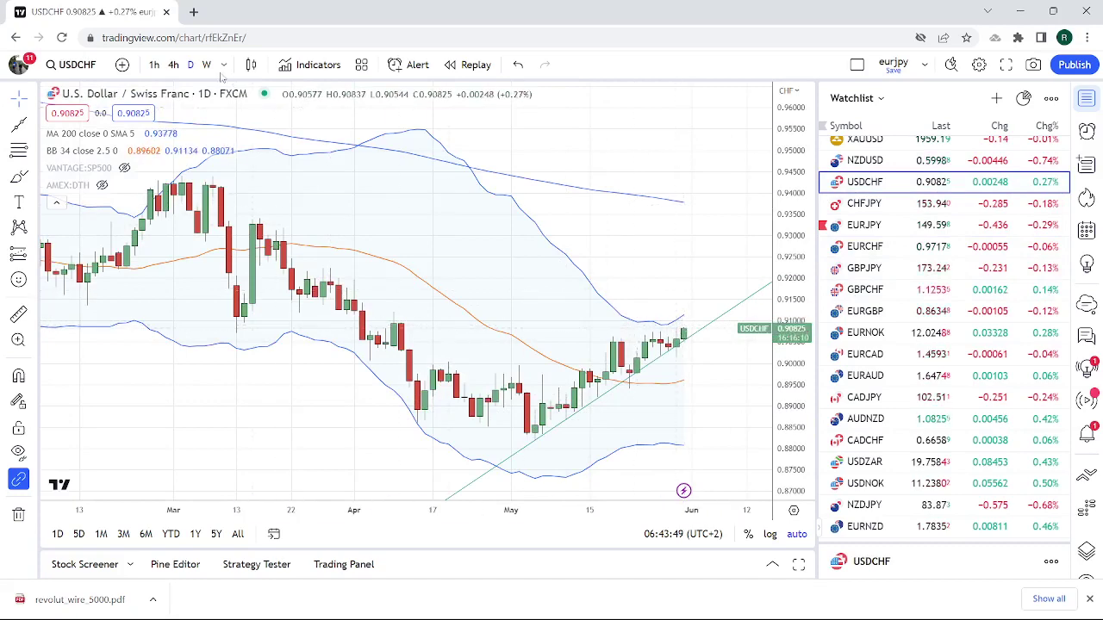
{"action": "left_click", "coordinate": [173, 64]}
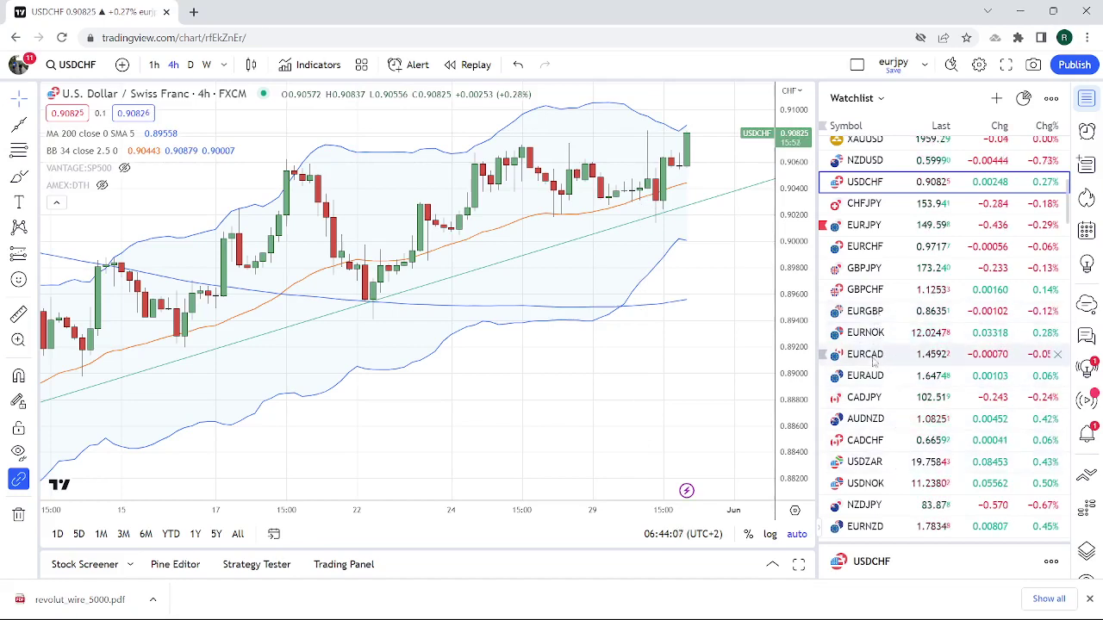
Switch from USDCHF to the EURCHF 4-hour chart via the watchlist.
{"action": "left_click", "coordinate": [865, 247]}
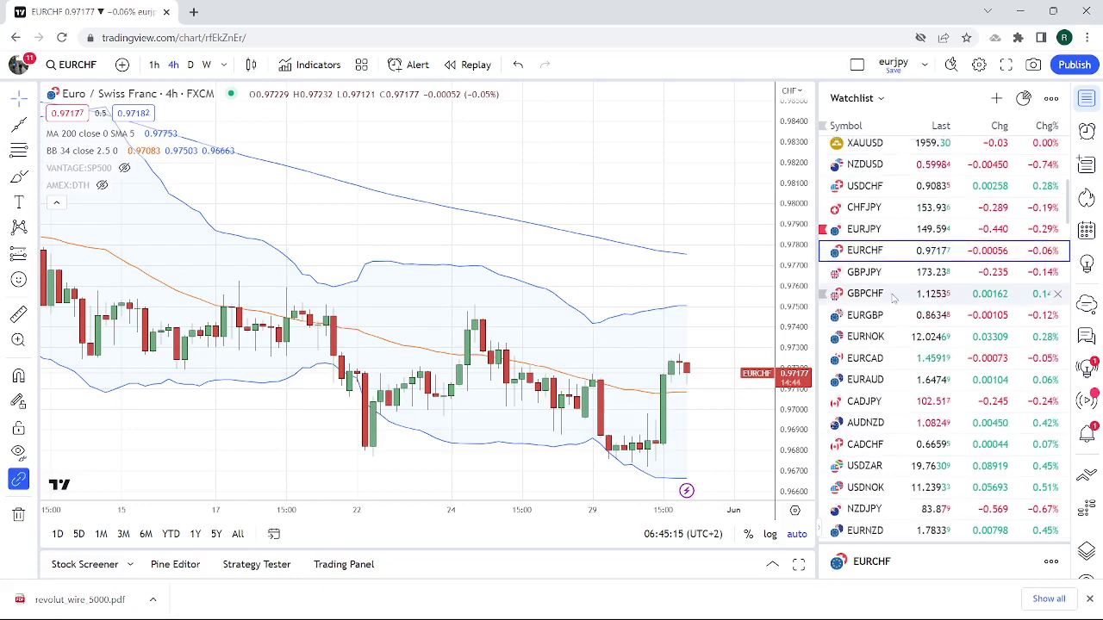
Open AUDUSD from the watchlist, view its 1-hour candles, then switch to the daily timeframe.
{"action": "scroll", "coordinate": [888, 258], "scroll_direction": "up", "scroll_amount": 3}
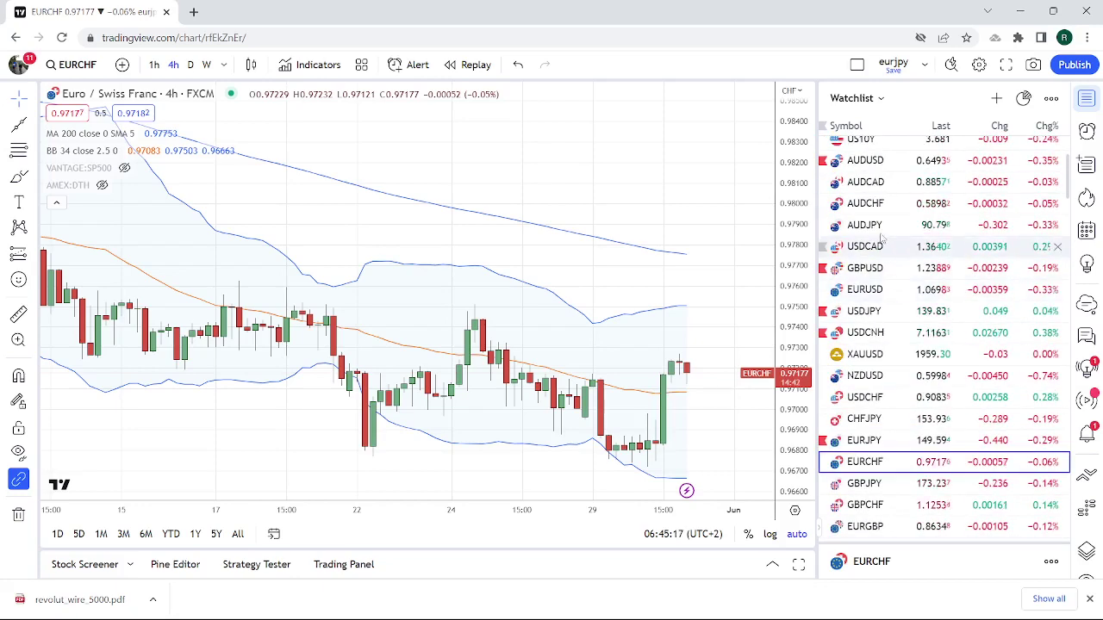
{"action": "left_click", "coordinate": [867, 164]}
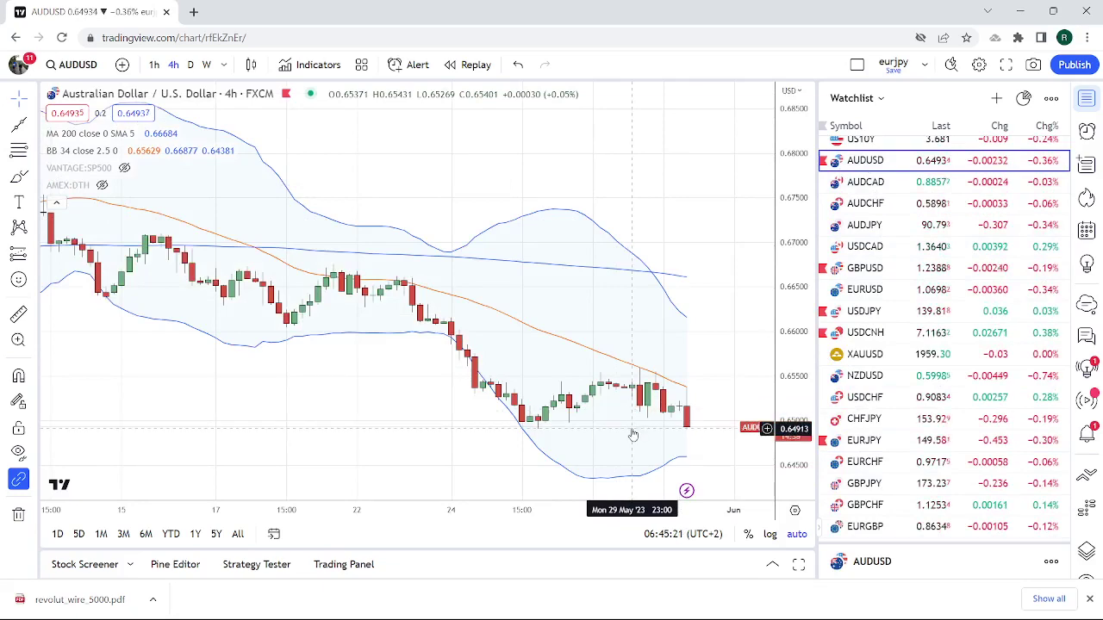
{"action": "left_click", "coordinate": [156, 66]}
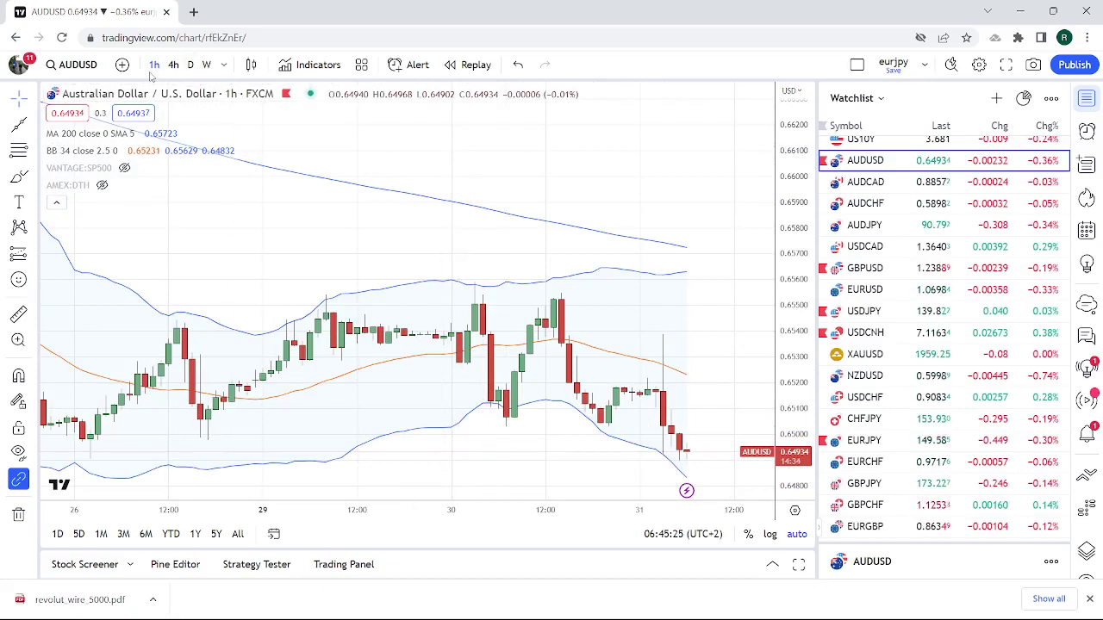
{"action": "left_click", "coordinate": [190, 64]}
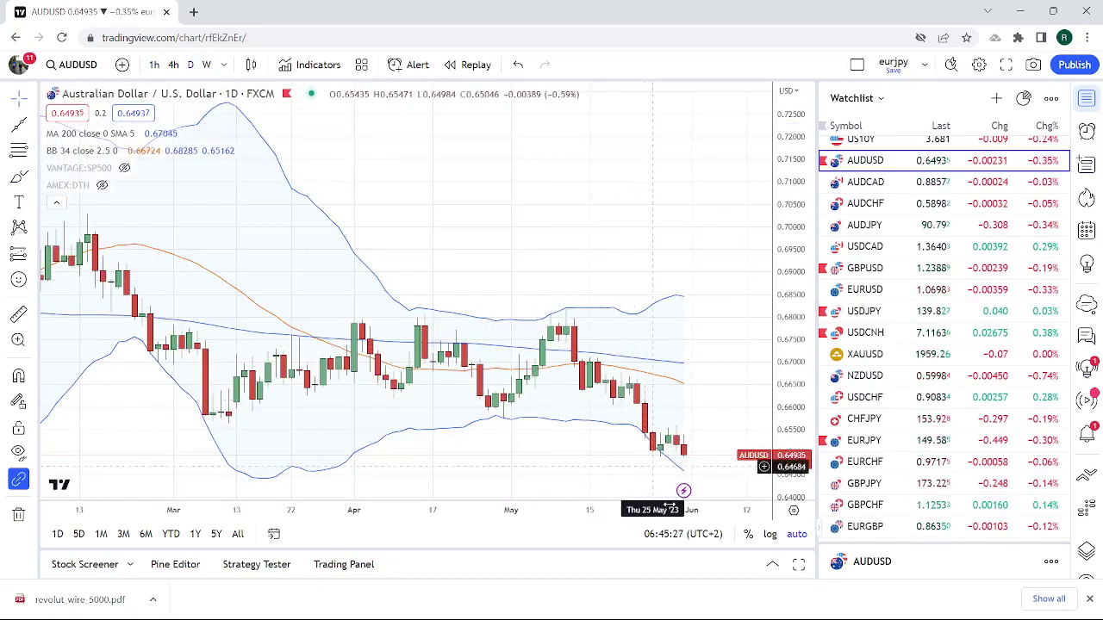